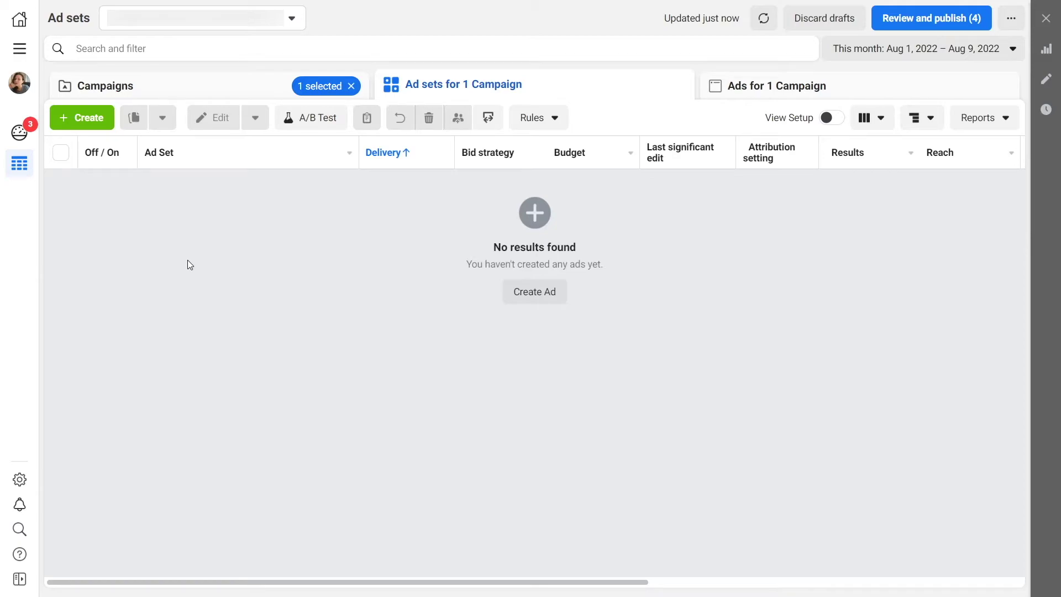
# Step: Create a brand-new Engagement campaign named "Instagram chatbot" and open its draft
pyautogui.click(96, 121)
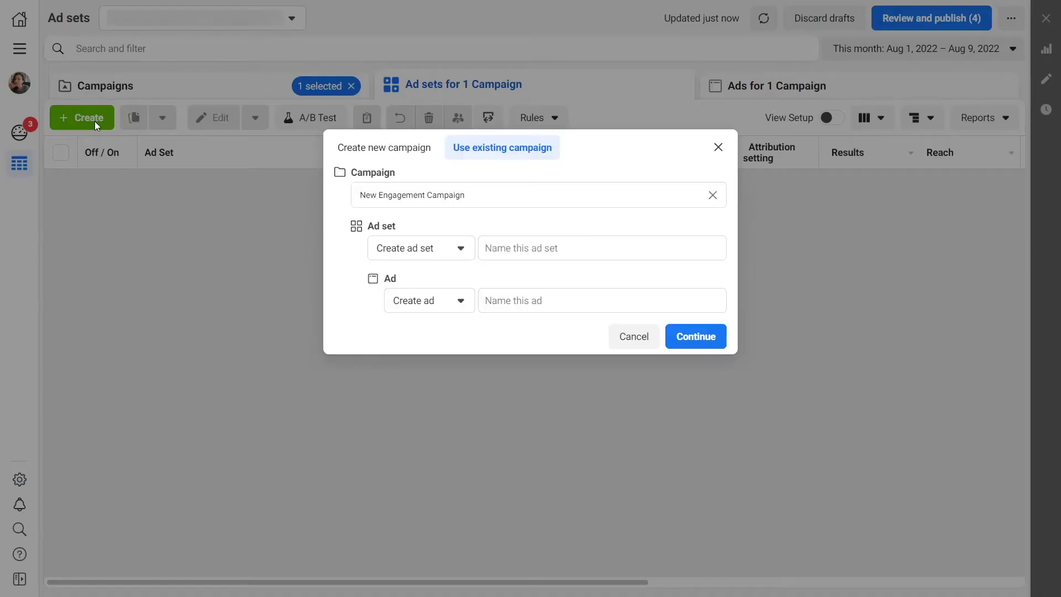
pyautogui.click(362, 149)
pyautogui.click(362, 334)
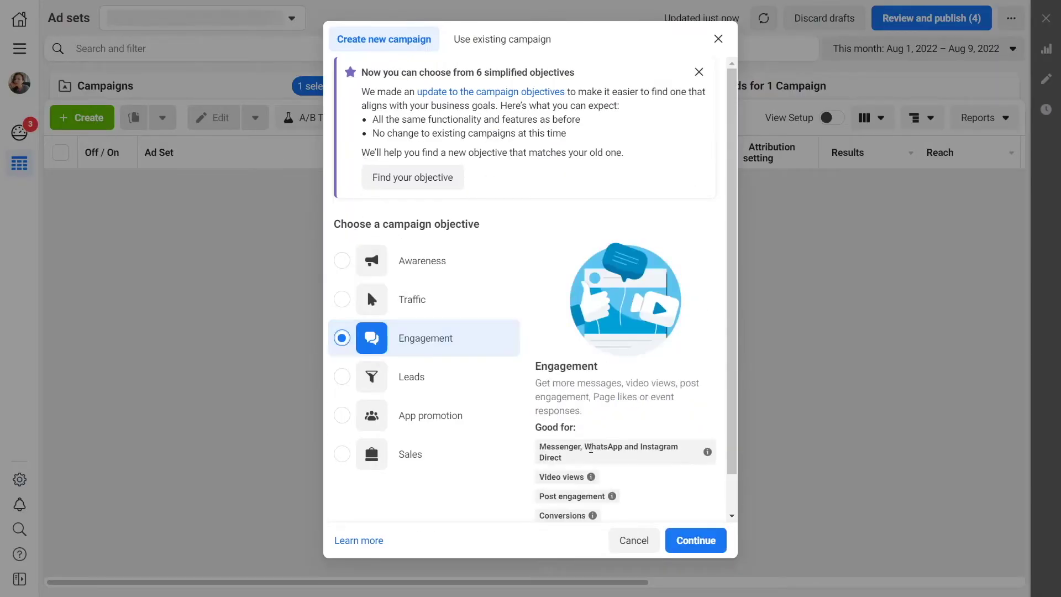
pyautogui.write('Ins')
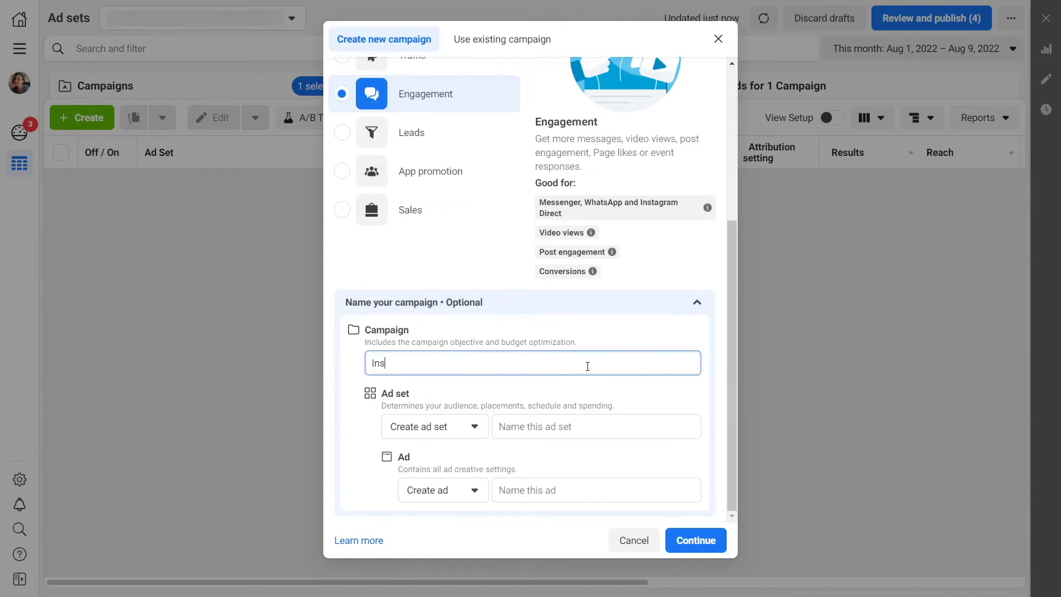
pyautogui.write('tagram chatbot')
pyautogui.click(690, 541)
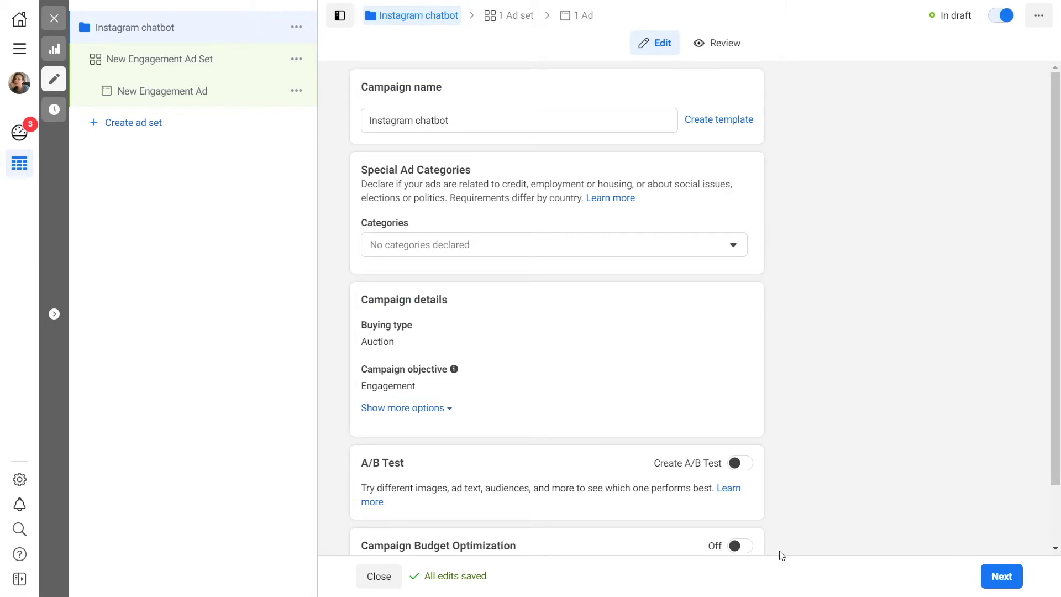
# Step: Switch the ad set's messaging app from Messenger to Instagram only
pyautogui.click(1020, 585)
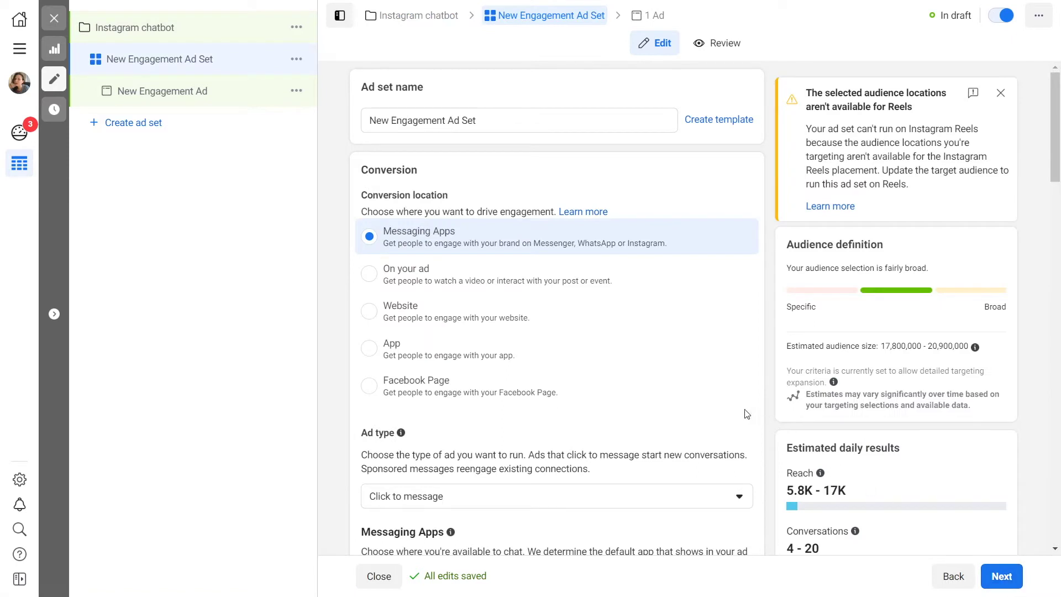
pyautogui.scroll(-2, 699, 405)
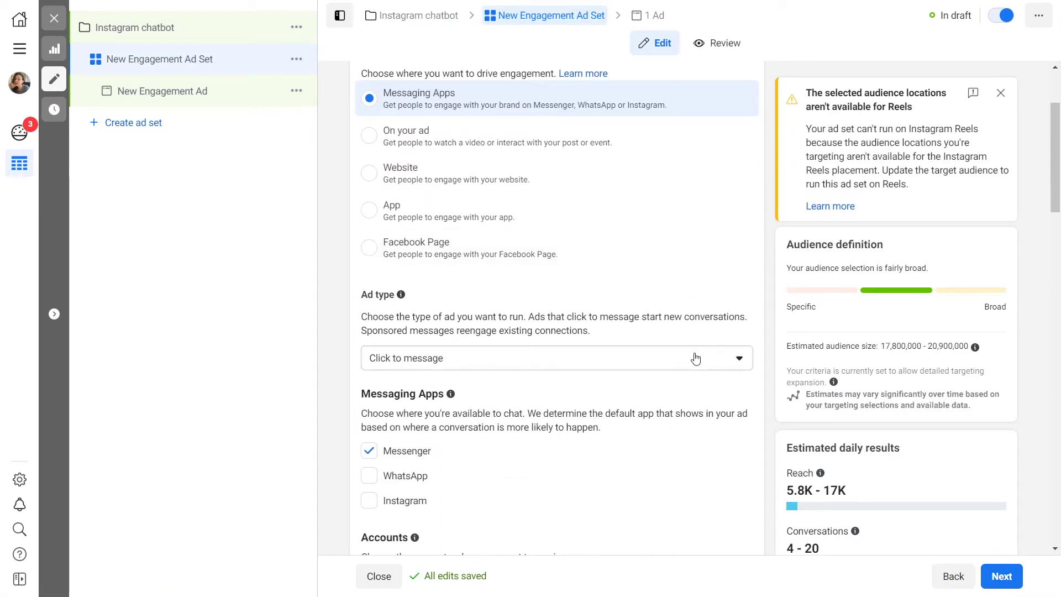
pyautogui.scroll(-2, 696, 360)
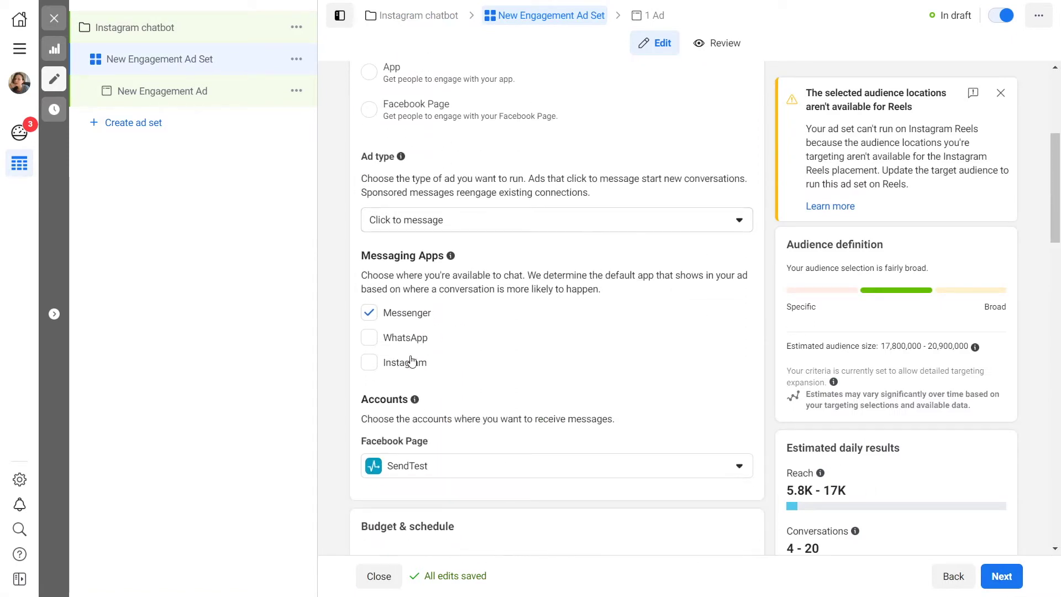
pyautogui.click(369, 362)
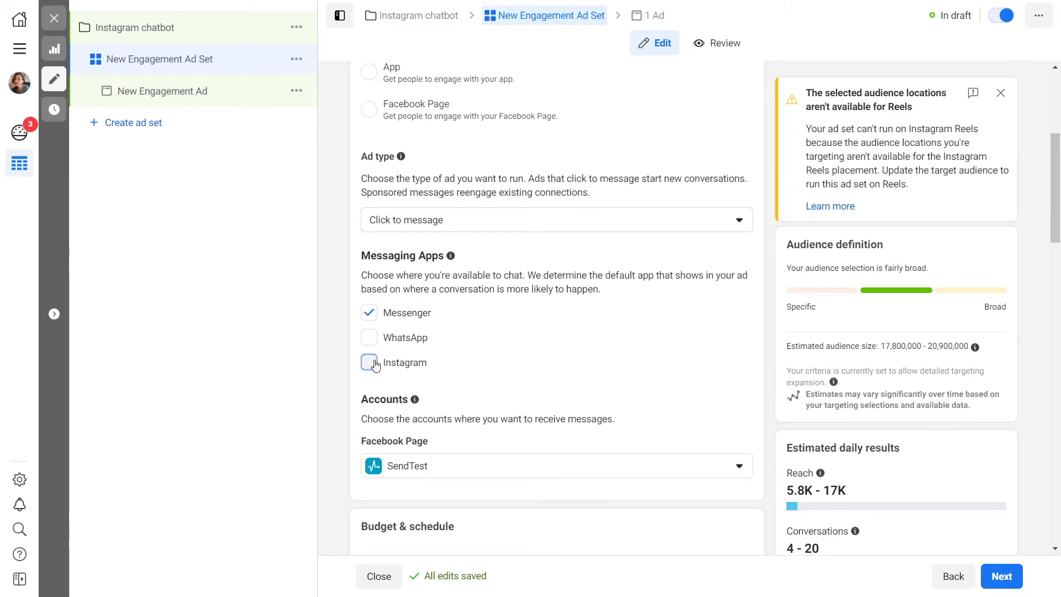
pyautogui.click(369, 313)
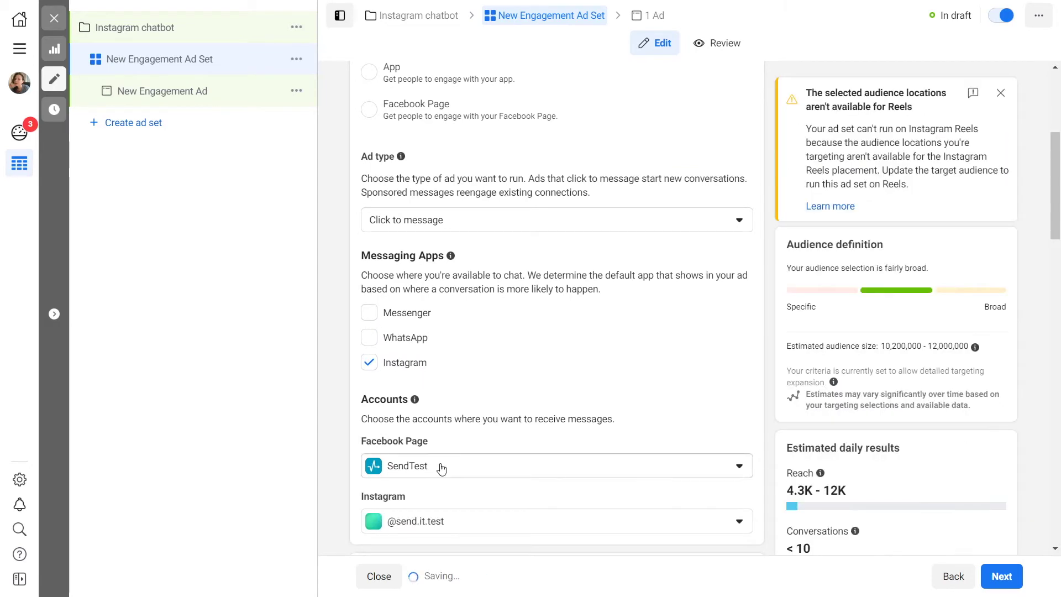
pyautogui.scroll(-1, 492, 521)
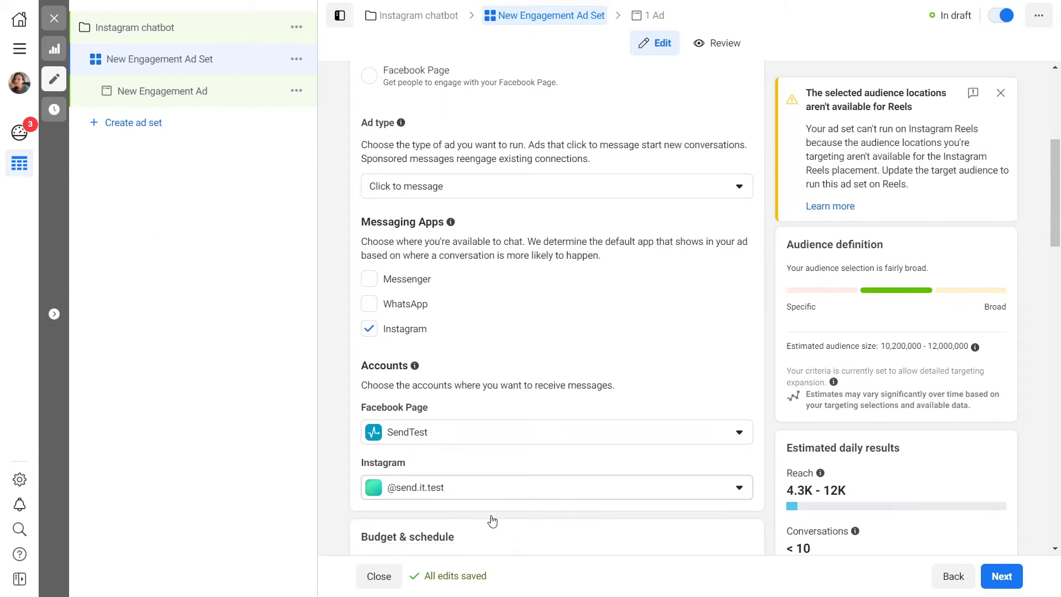
pyautogui.scroll(-2, 493, 516)
pyautogui.scroll(-2, 568, 507)
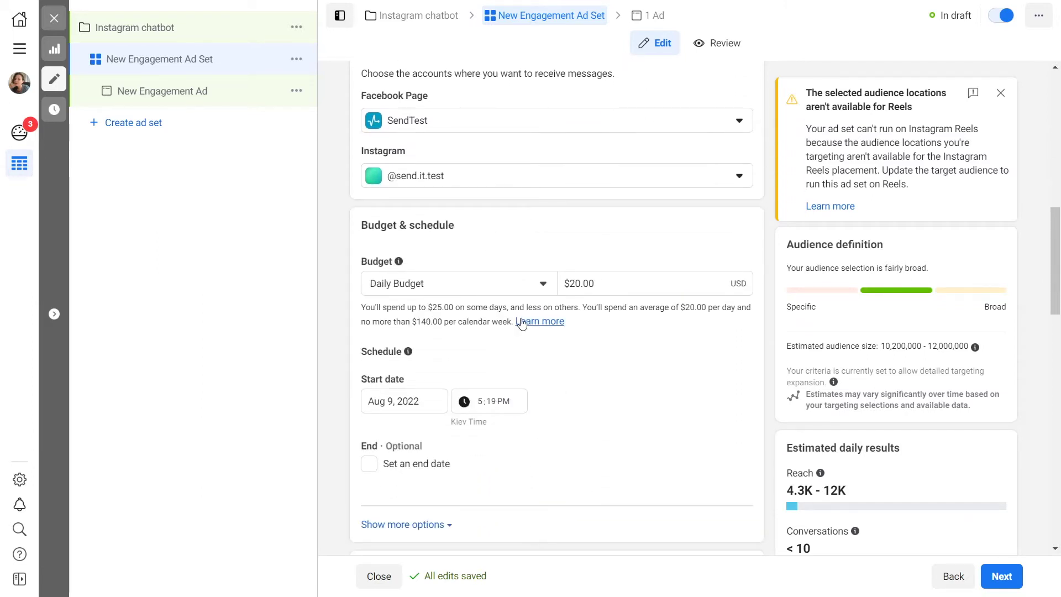
# Step: Change the budget to a $100 Lifetime Budget ending September 1, 2022
pyautogui.click(543, 288)
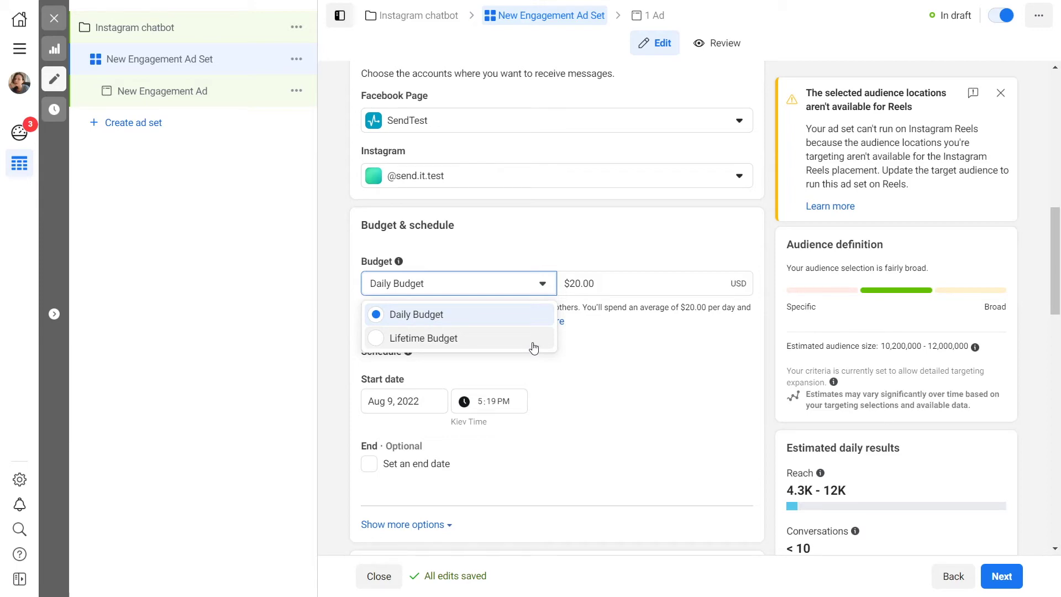
pyautogui.click(533, 339)
pyautogui.click(583, 284)
pyautogui.press('BackSpace')
pyautogui.press('BackSpace')
pyautogui.write('1')
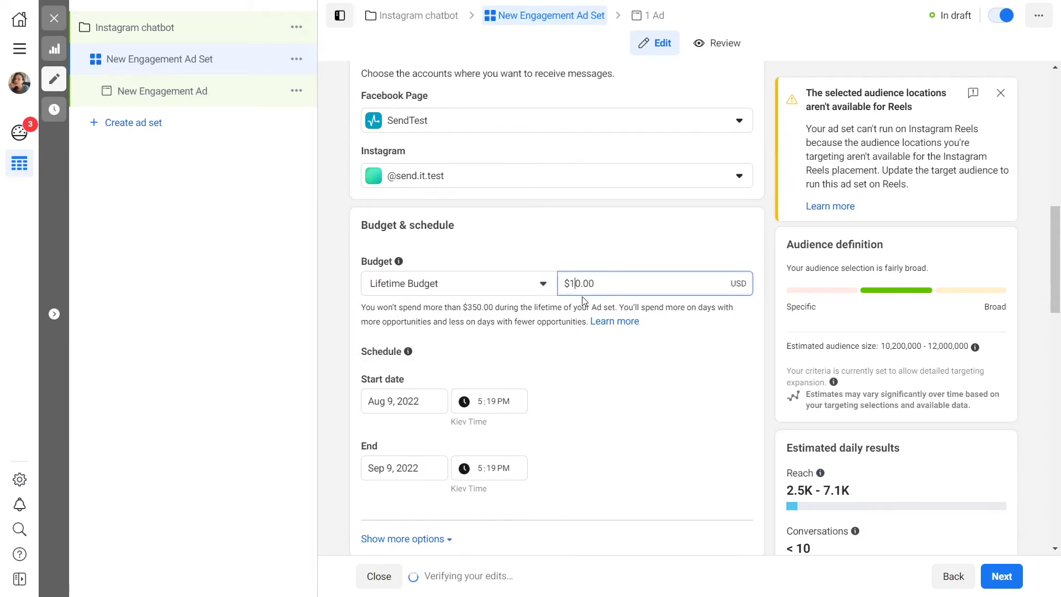
pyautogui.write('0')
pyautogui.scroll(-2, 602, 412)
pyautogui.click(431, 330)
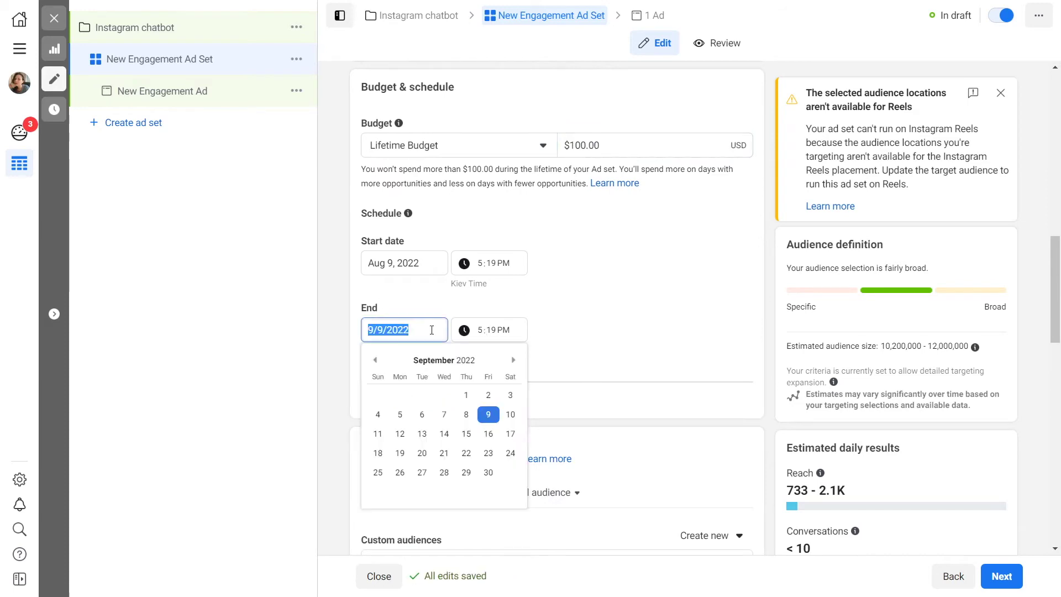
pyautogui.click(467, 395)
pyautogui.scroll(-3, 552, 347)
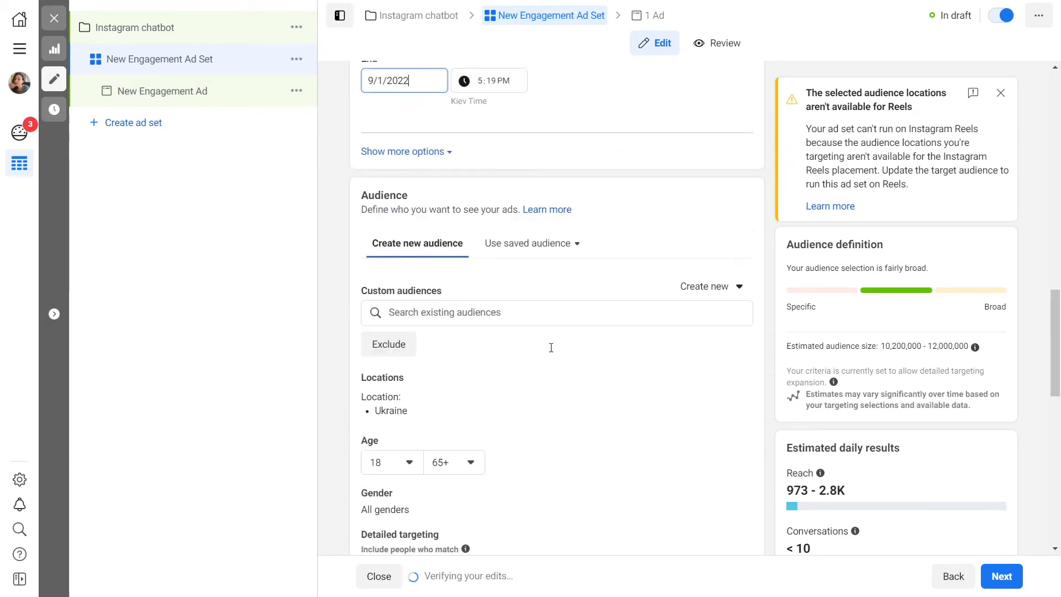
pyautogui.scroll(-1, 551, 347)
# Step: Cap the audience age at 50 and add Marketing, Digital marketing and Social media marketing interests
pyautogui.click(474, 365)
pyautogui.scroll(3, 528, 504)
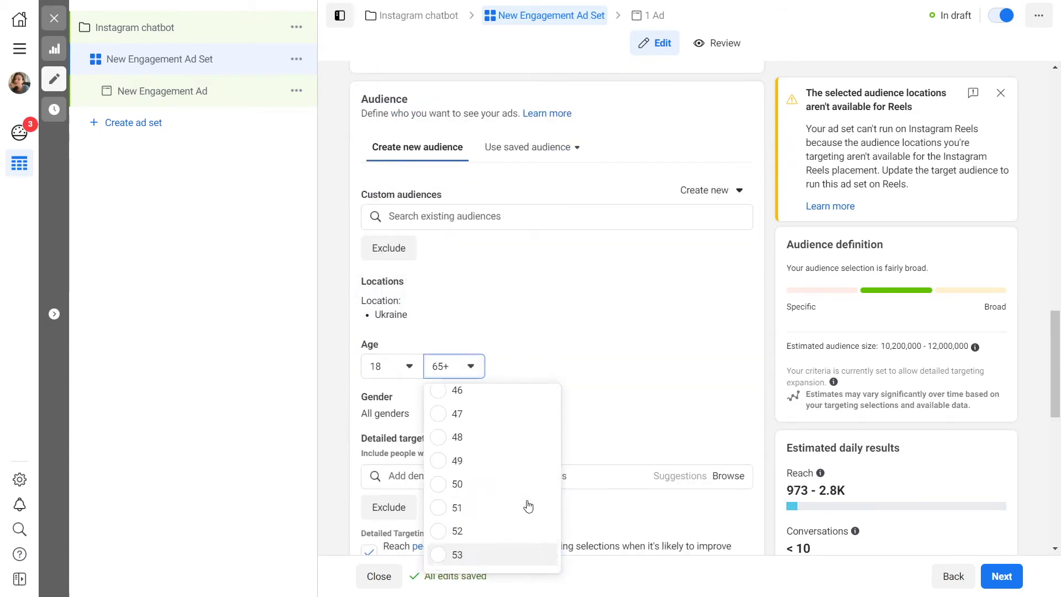
pyautogui.click(449, 483)
pyautogui.scroll(-2, 625, 431)
pyautogui.click(531, 268)
pyautogui.write('mark')
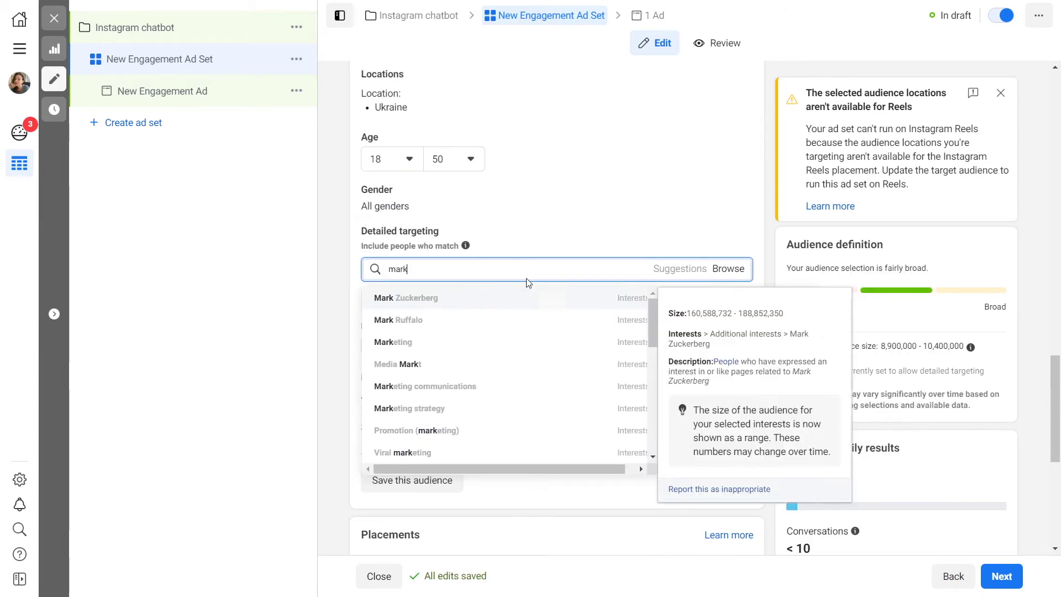
pyautogui.write('eti')
pyautogui.click(453, 303)
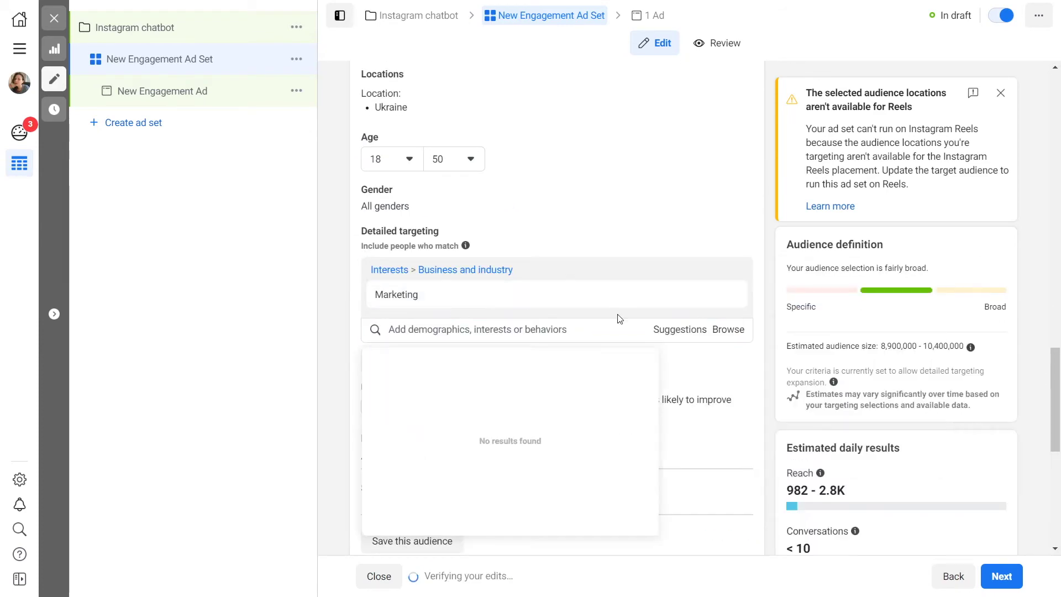
pyautogui.click(430, 357)
pyautogui.click(406, 433)
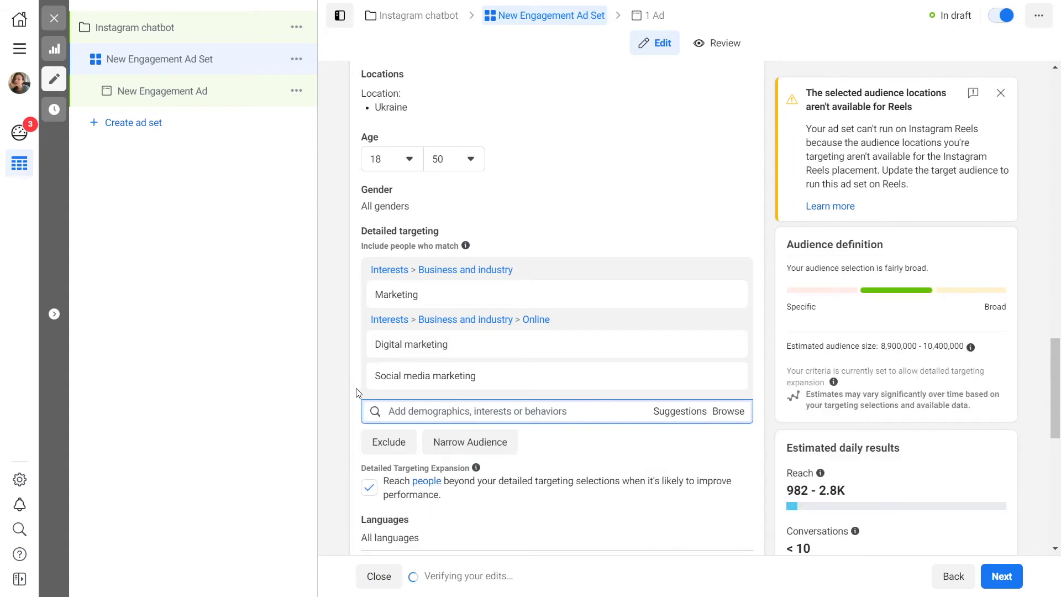
pyautogui.scroll(-5, 685, 500)
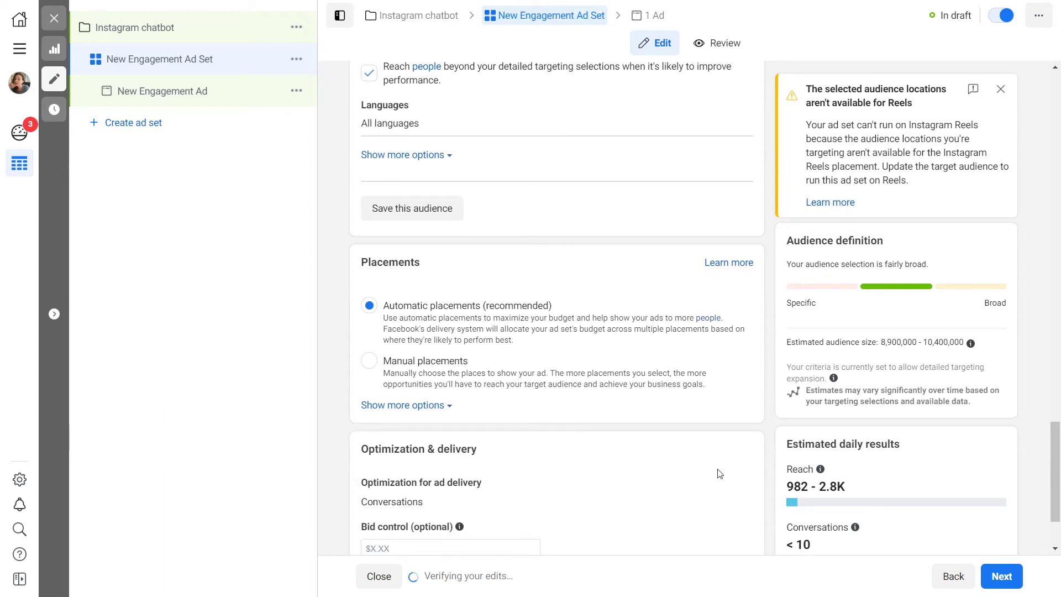
pyautogui.scroll(-2, 718, 470)
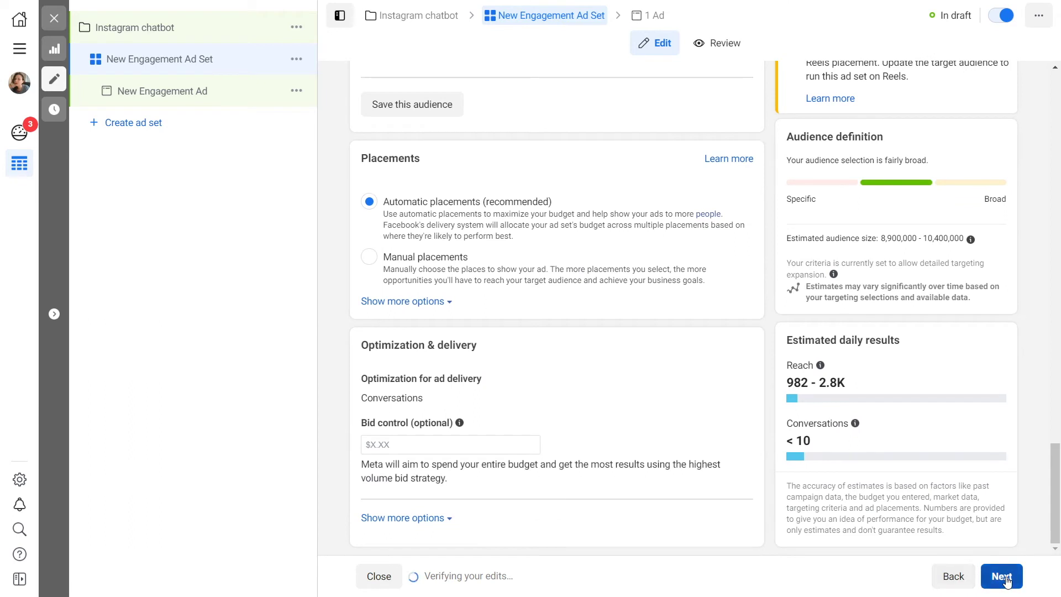
# Step: Add the 1080_1080_webinar account image as the ad media for all placements
pyautogui.click(1002, 576)
pyautogui.scroll(-2, 599, 469)
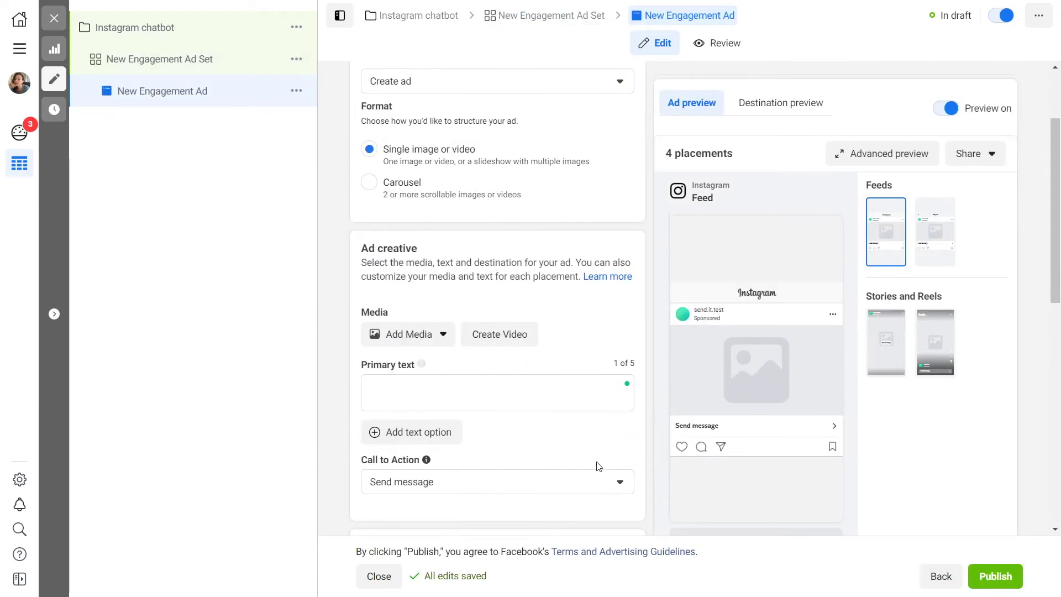
pyautogui.click(444, 316)
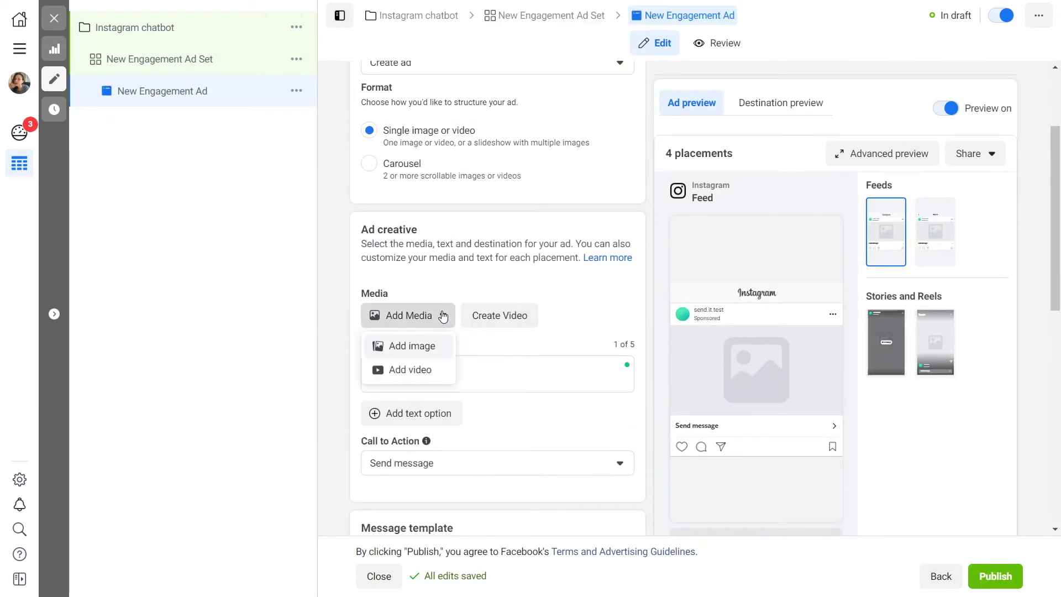
pyautogui.click(435, 348)
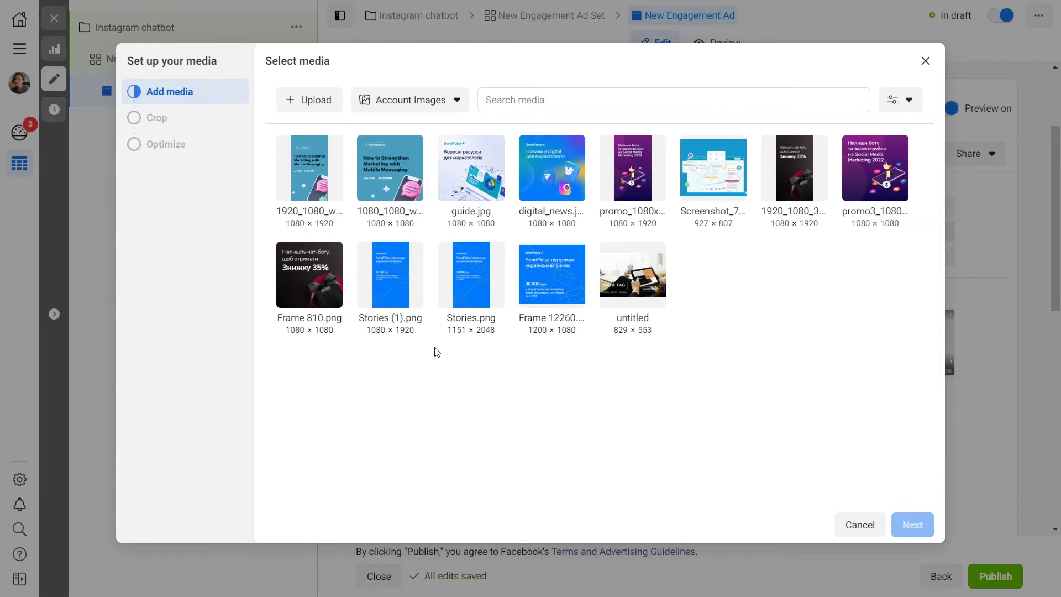
pyautogui.click(395, 182)
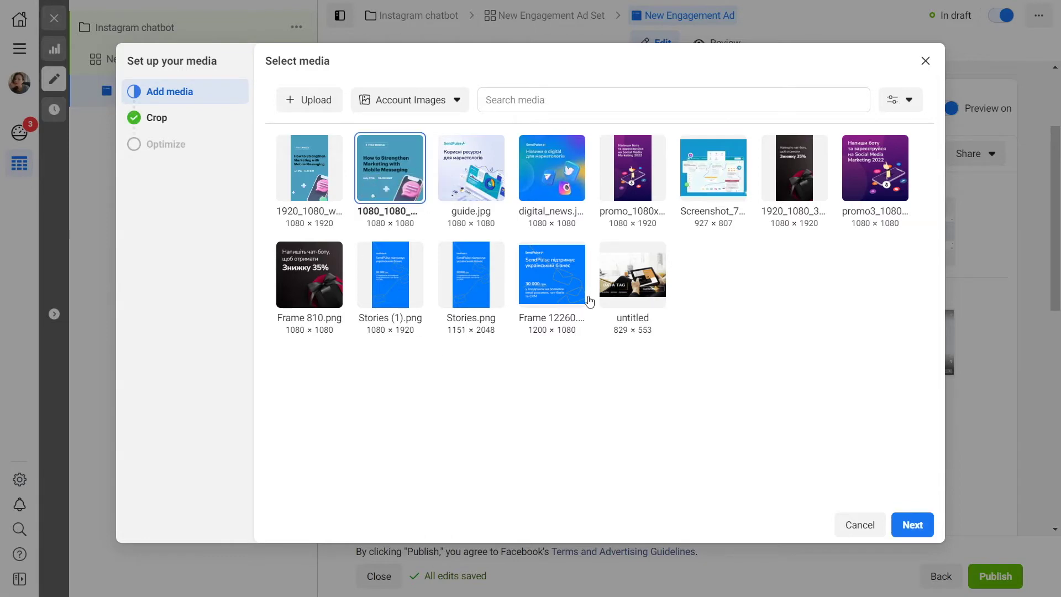
pyautogui.click(913, 526)
pyautogui.click(914, 526)
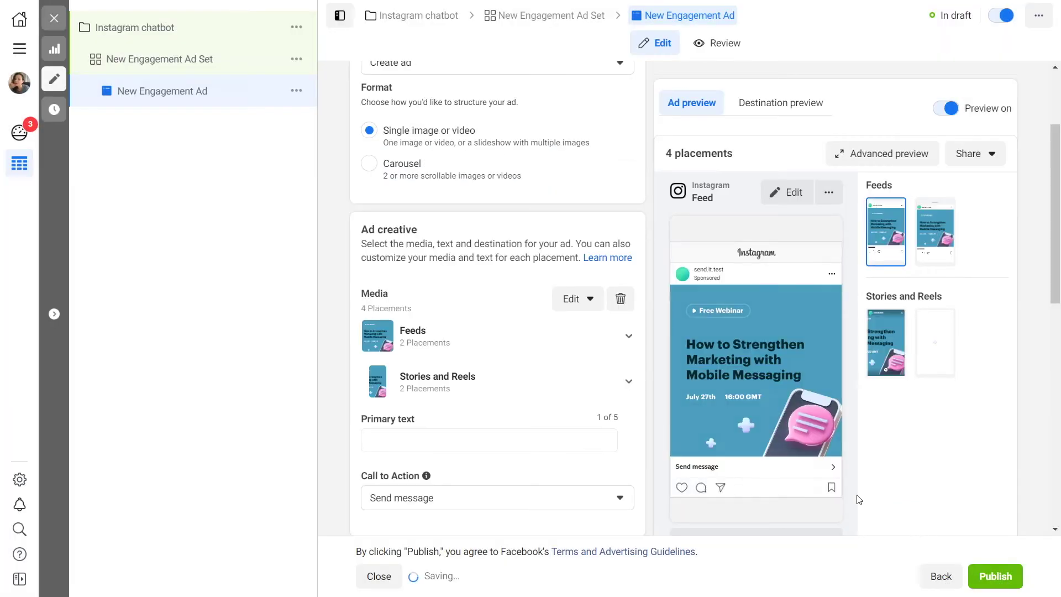
pyautogui.scroll(-2, 531, 373)
pyautogui.scroll(-3, 447, 265)
# Step: Paste the July 27th SMS webinar description as primary text and keep Send message as the call to action
pyautogui.click(434, 235)
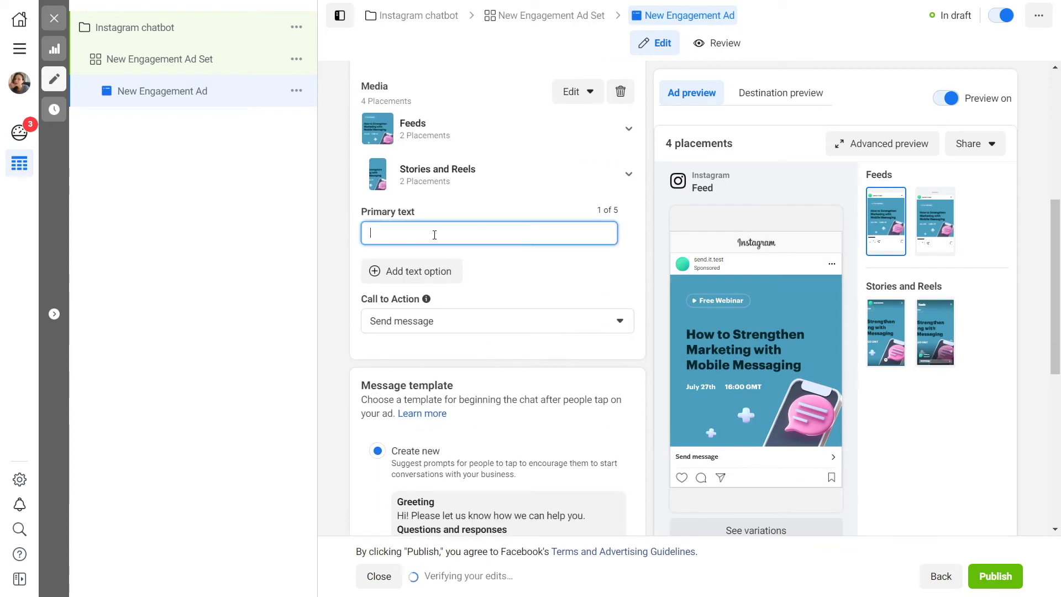
pyautogui.write('How to Strengthen Marketing with Mobile Messaging? — Register for a free webinar. July 27th 🚀  During webinar we will discuss: 🔶 Profit of using SMS as the method of outreach. 🔶 Difficulties that may appear while sending texts. 🔶 How to send your first bulk SMS campaign in 20 minutes using SendPulse.  July 27th. 16:00 GMT')
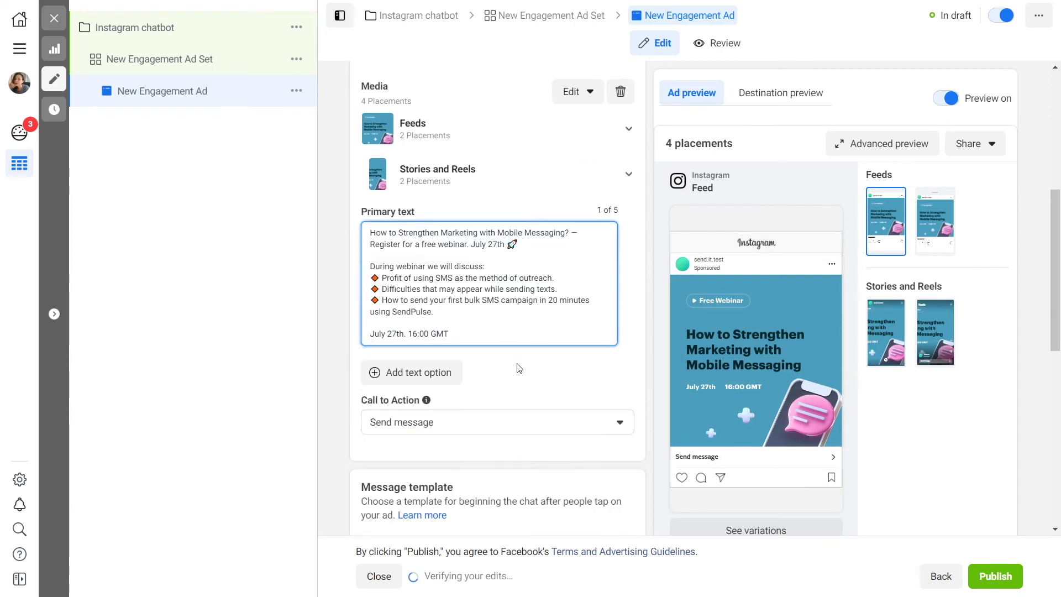
pyautogui.click(523, 374)
pyautogui.click(589, 424)
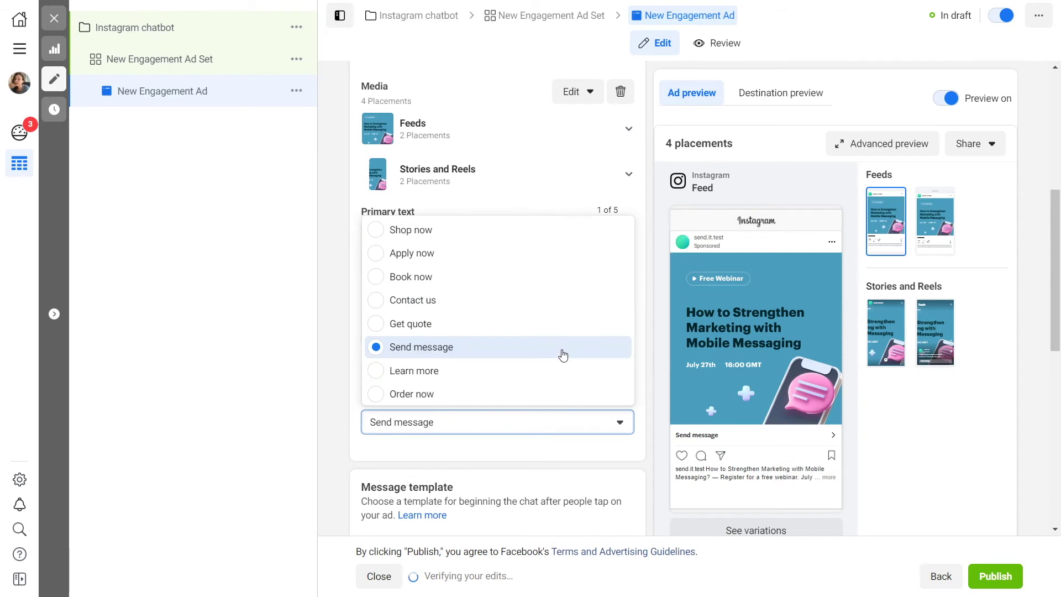
pyautogui.click(562, 355)
pyautogui.scroll(1, 580, 382)
pyautogui.scroll(3, 579, 381)
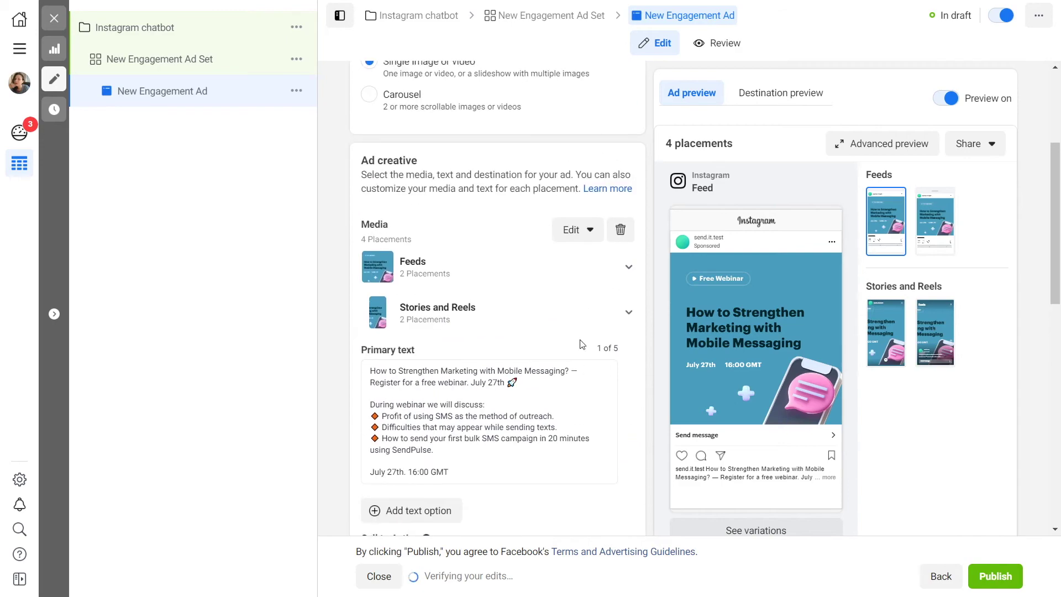
pyautogui.click(572, 312)
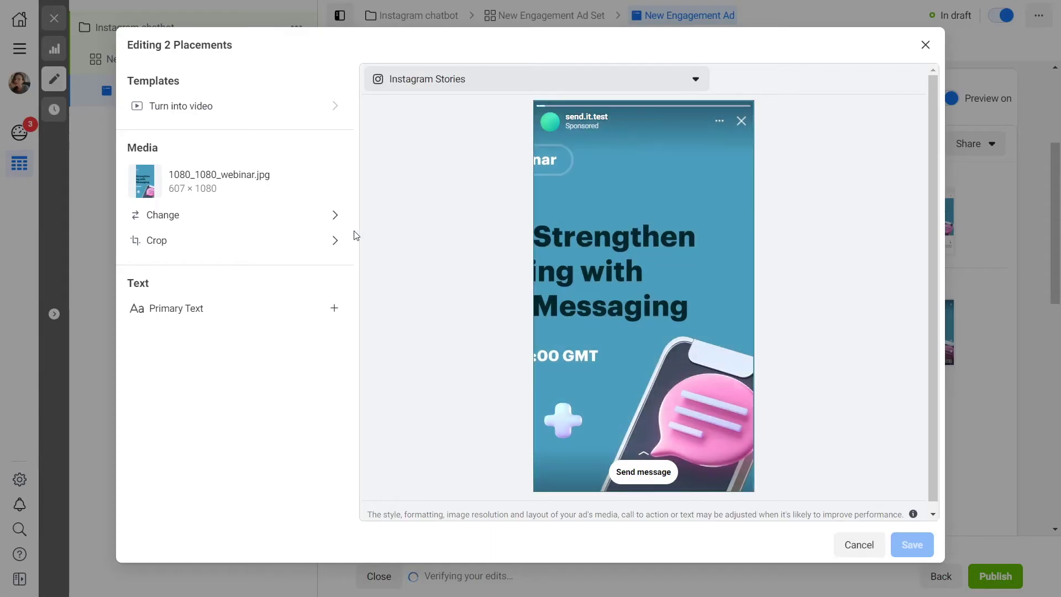
# Step: Swap the Stories and Reels media to the vertical 1920_1080_webinar image and save
pyautogui.click(335, 221)
pyautogui.click(389, 254)
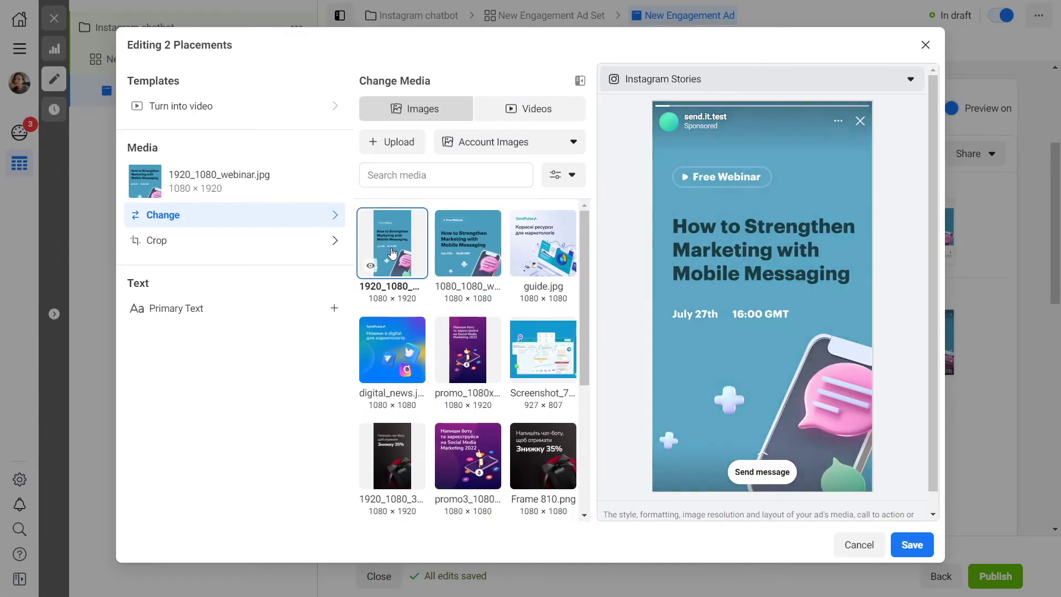
pyautogui.click(913, 545)
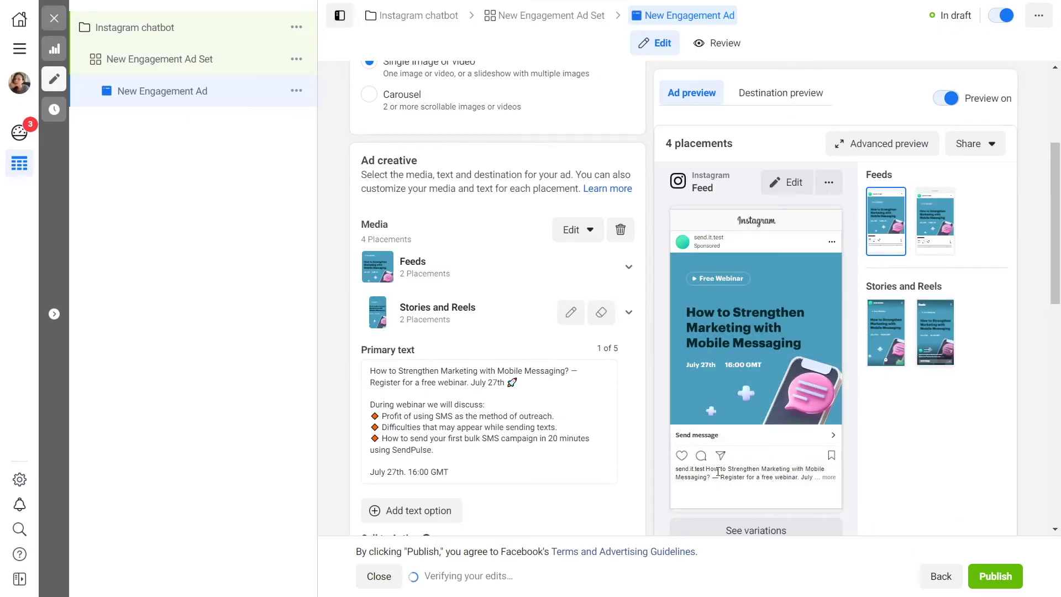
pyautogui.scroll(-2, 631, 497)
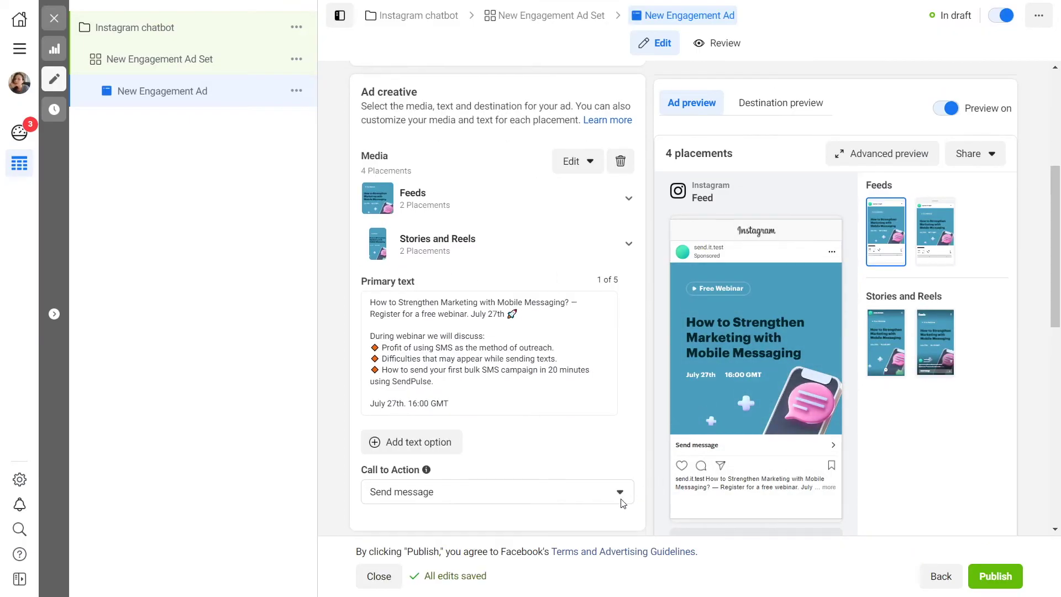
pyautogui.scroll(-2, 628, 500)
pyautogui.scroll(-2, 623, 503)
pyautogui.scroll(-1, 614, 493)
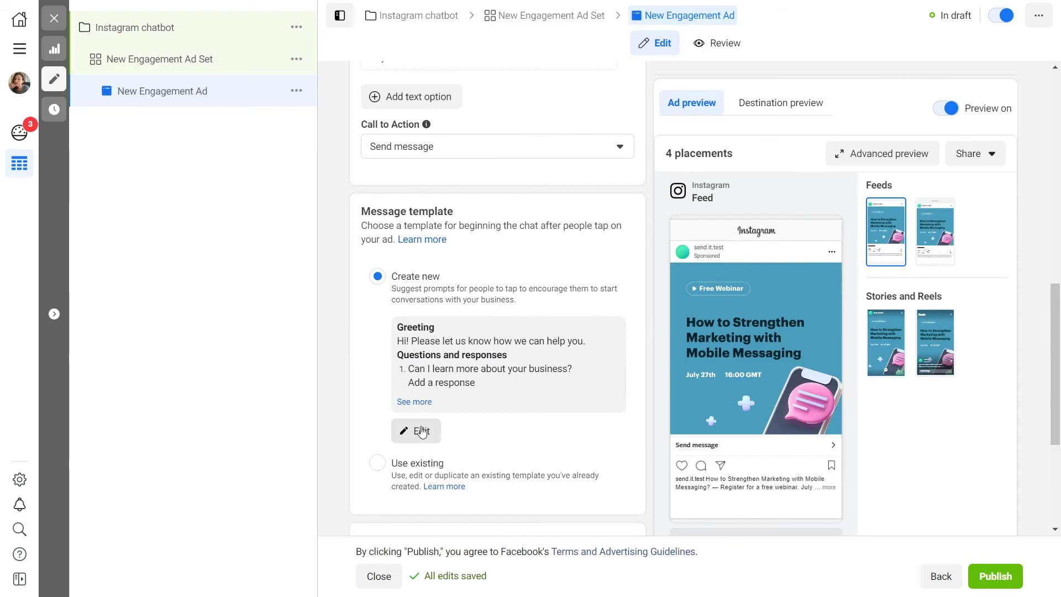
# Step: Rewrite the template questions to "Who is the speaker?" and "More about SendPulse", remove the third, and save
pyautogui.click(419, 430)
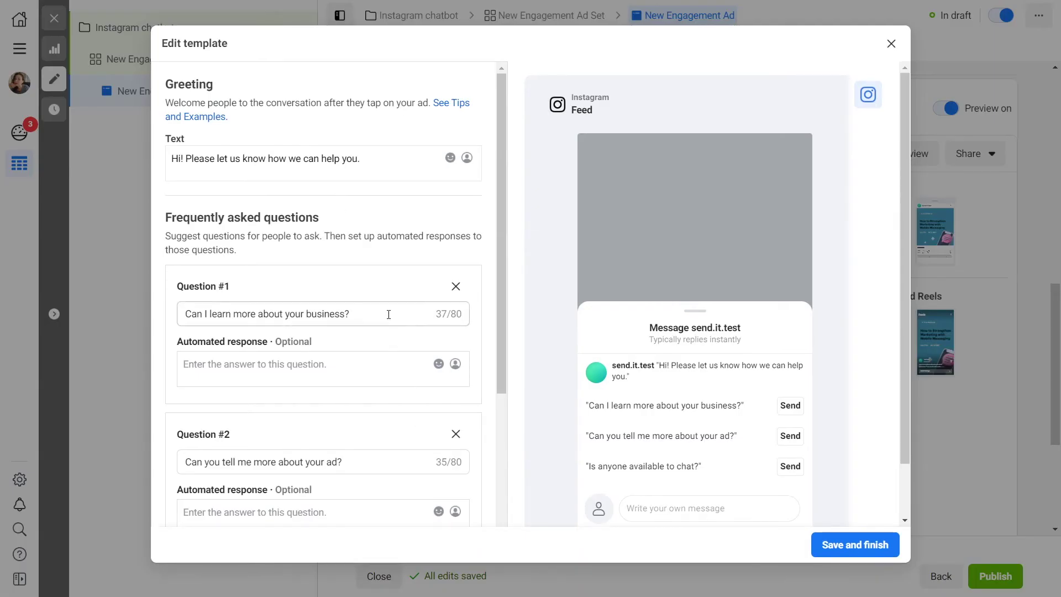
pyautogui.moveTo(391, 319); pyautogui.dragTo(117, 320)
pyautogui.write('W')
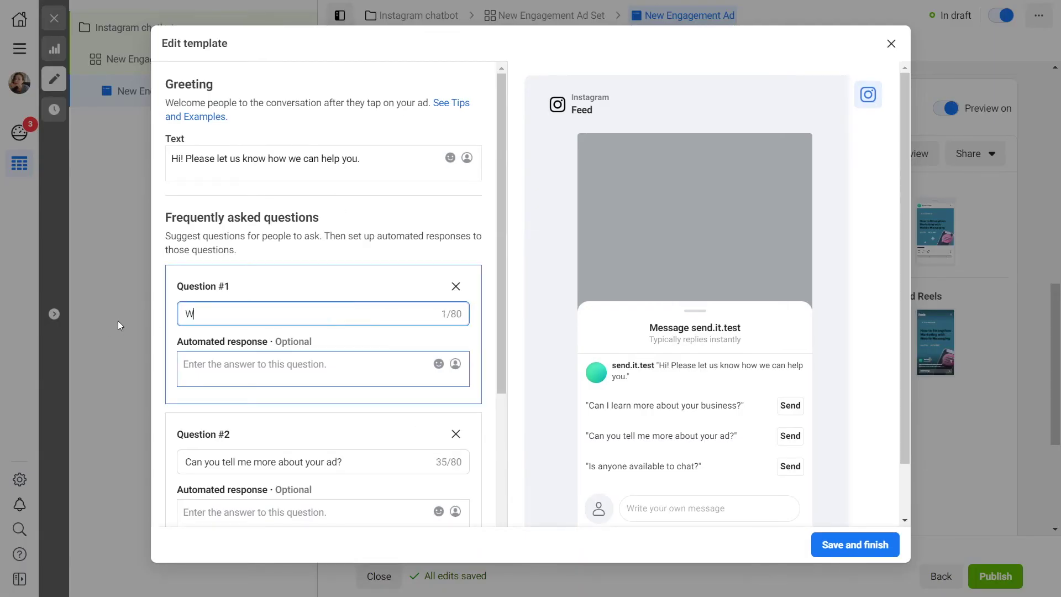
pyautogui.write('ho is the ')
pyautogui.write('speaker')
pyautogui.write('?')
pyautogui.scroll(-2, 148, 325)
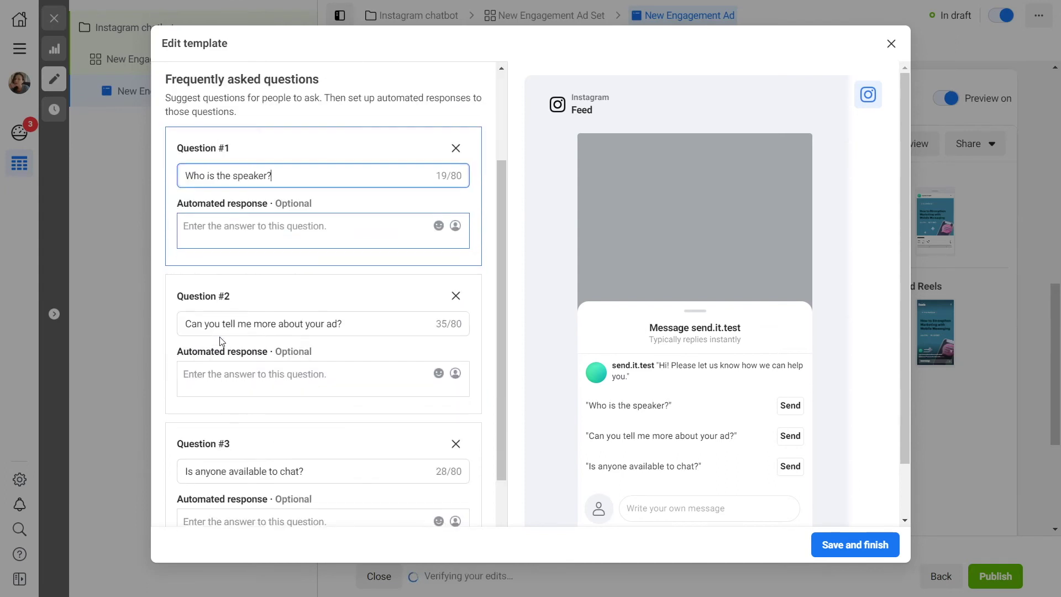
pyautogui.moveTo(342, 324); pyautogui.dragTo(176, 330)
pyautogui.write('Mor')
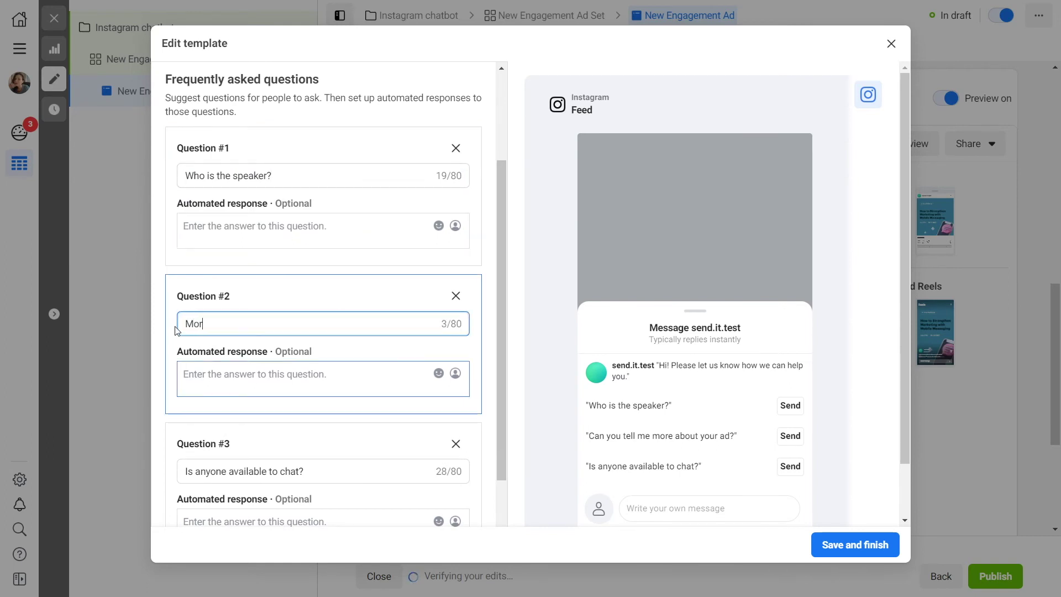
pyautogui.write('e about S')
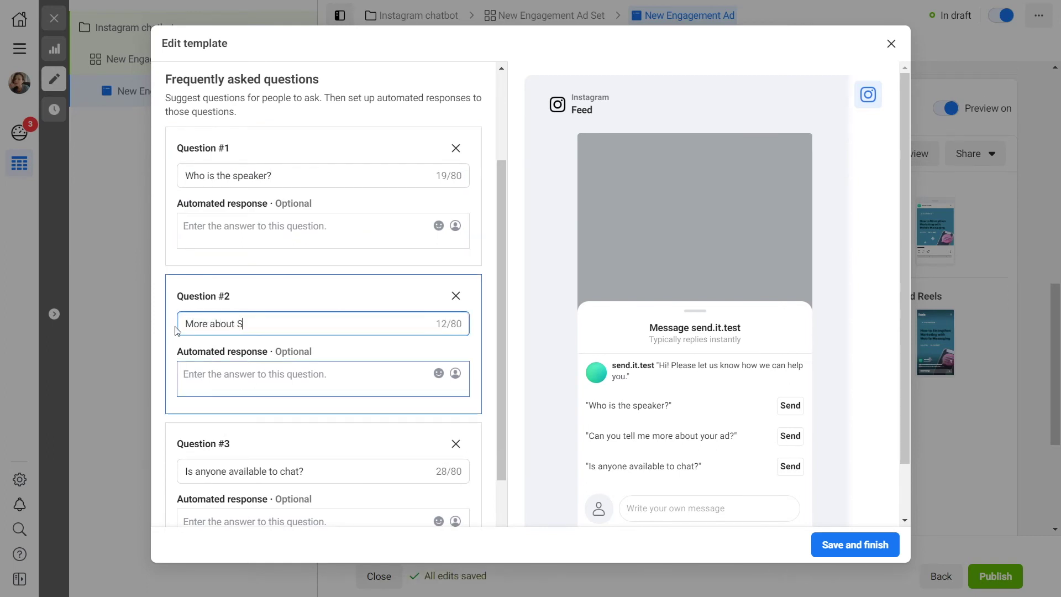
pyautogui.write('endPulse')
pyautogui.click(456, 446)
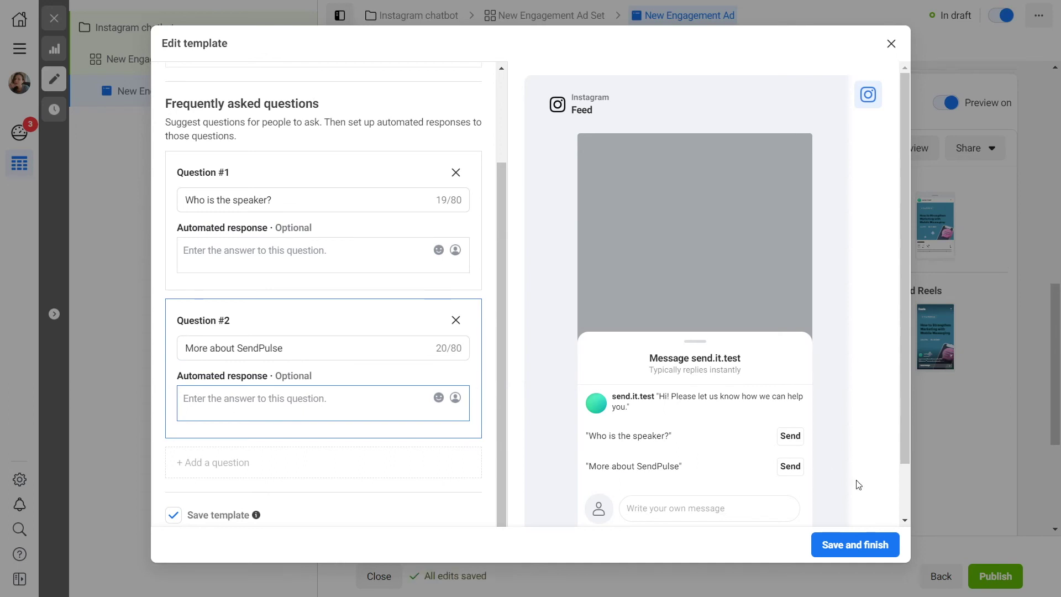
pyautogui.click(856, 545)
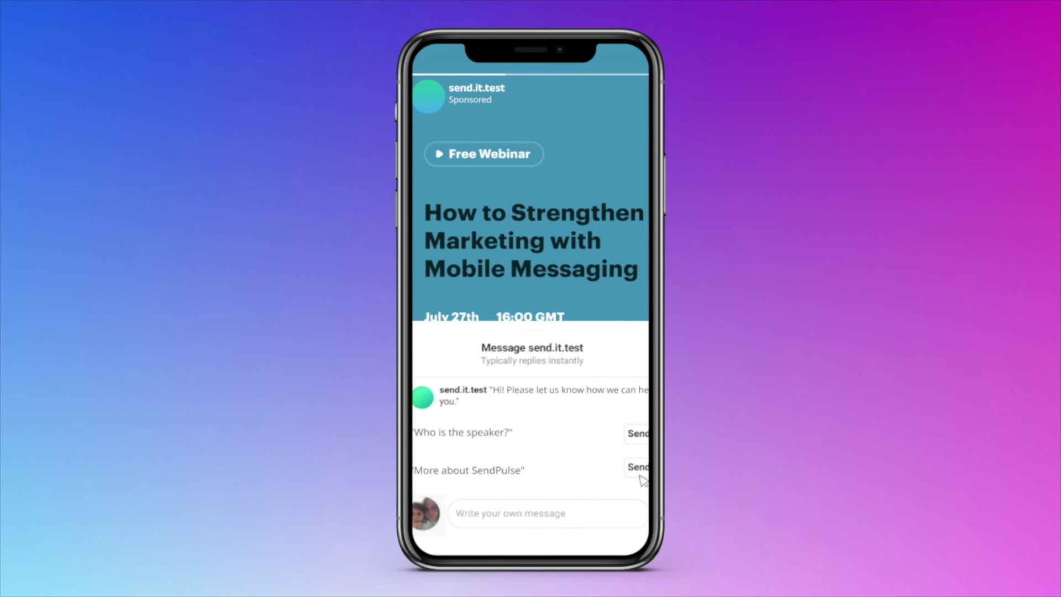
# Step: Send the "More about SendPulse" quick reply in the phone preview chat
pyautogui.click(639, 469)
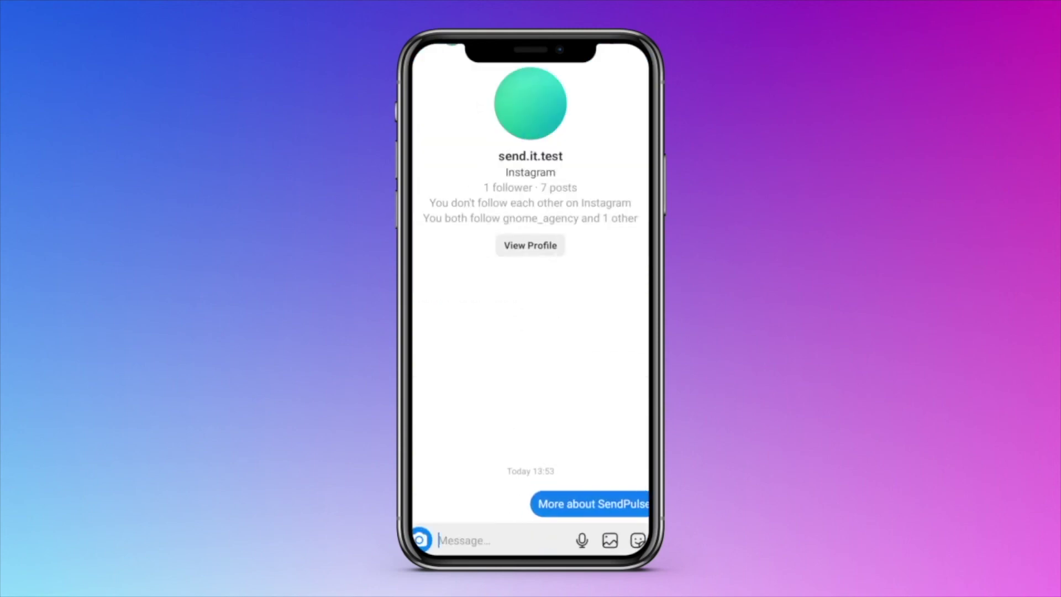